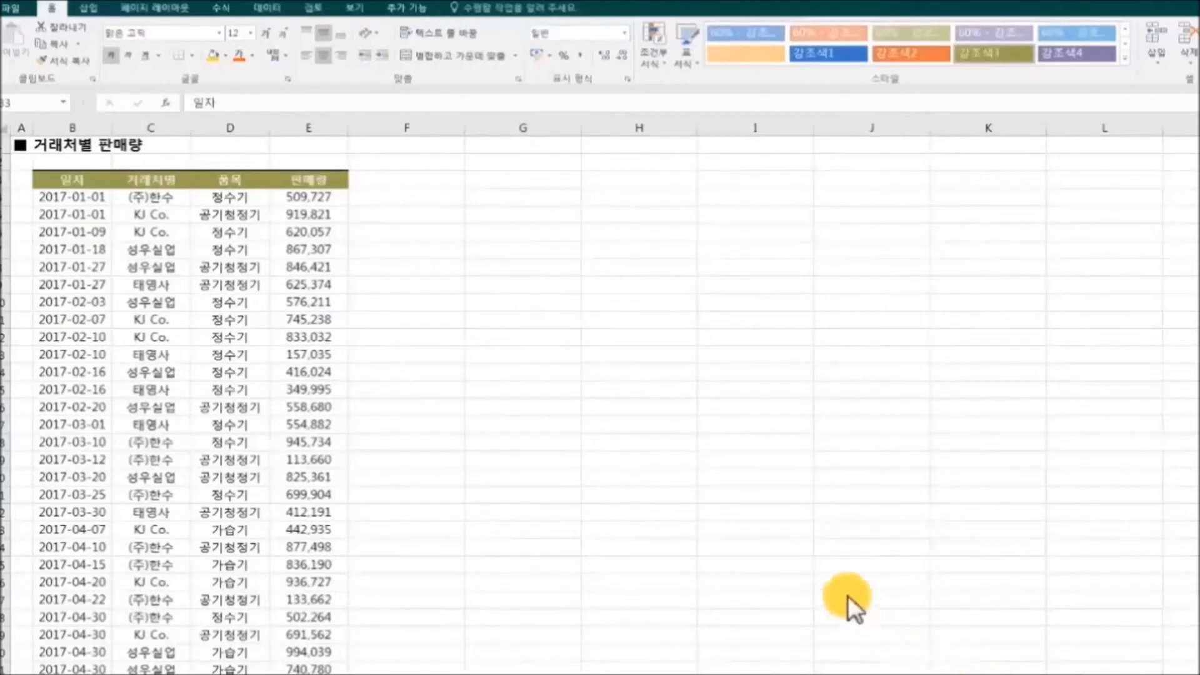
# Select the entire client sales table and check that the selection extends to its last row
pyautogui.hotkey('ctrl', 'a')
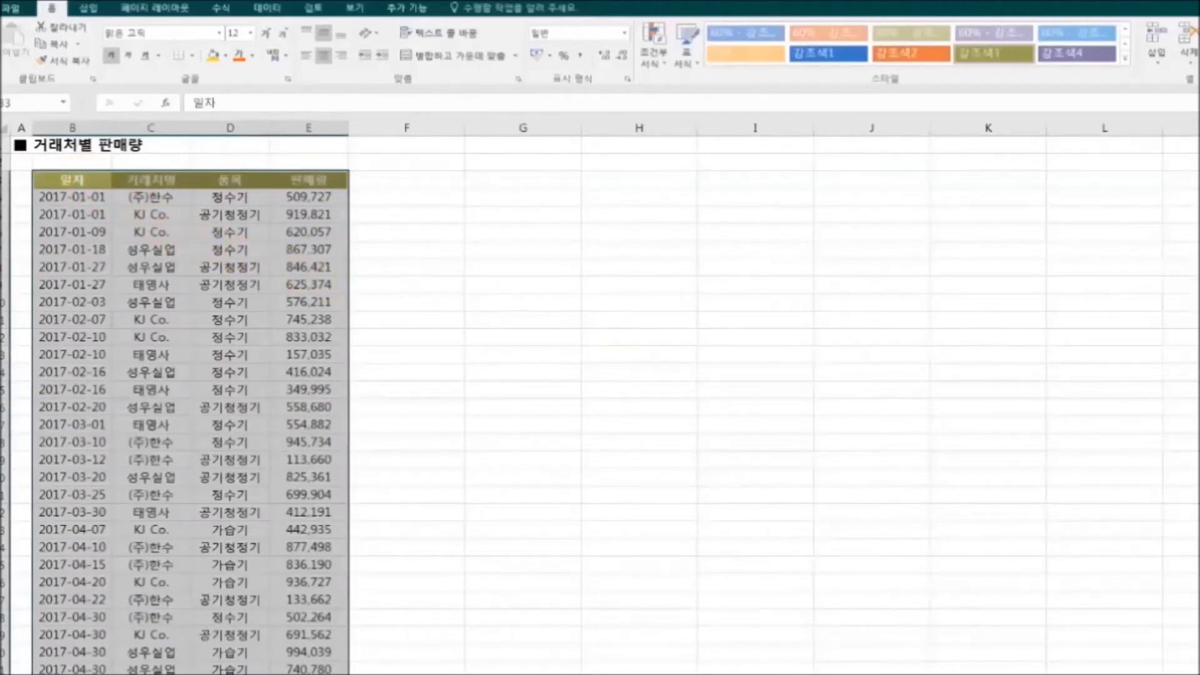
pyautogui.scroll(-19, 600, 405)
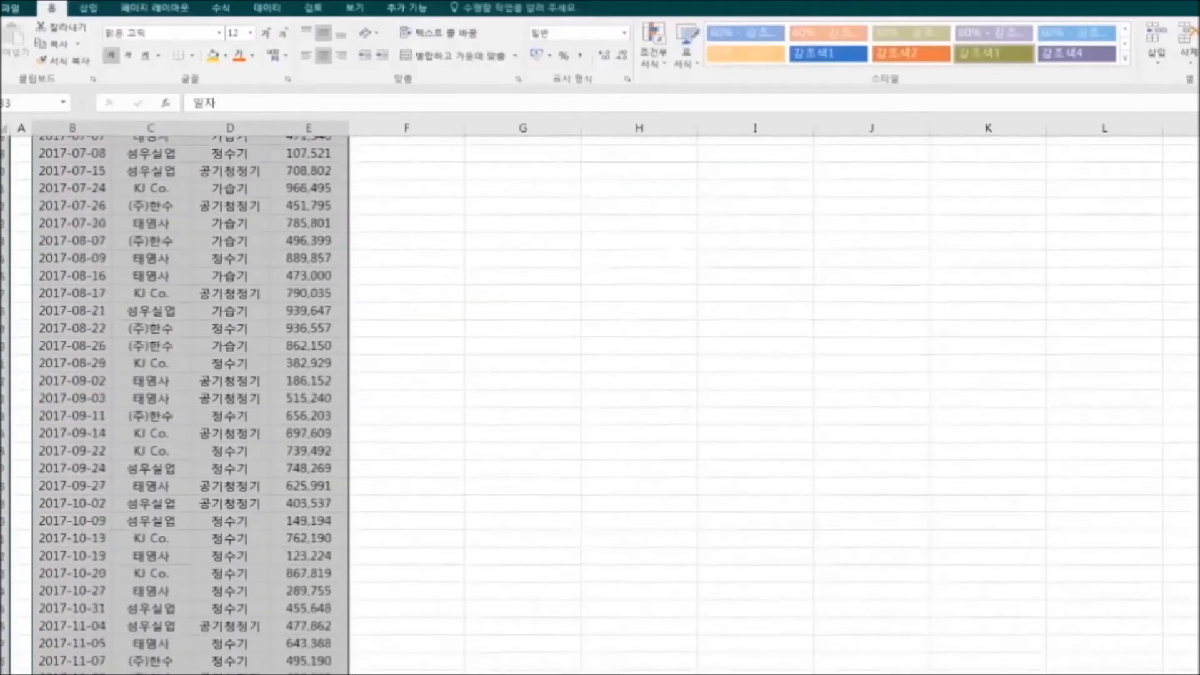
pyautogui.scroll(-2, 600, 405)
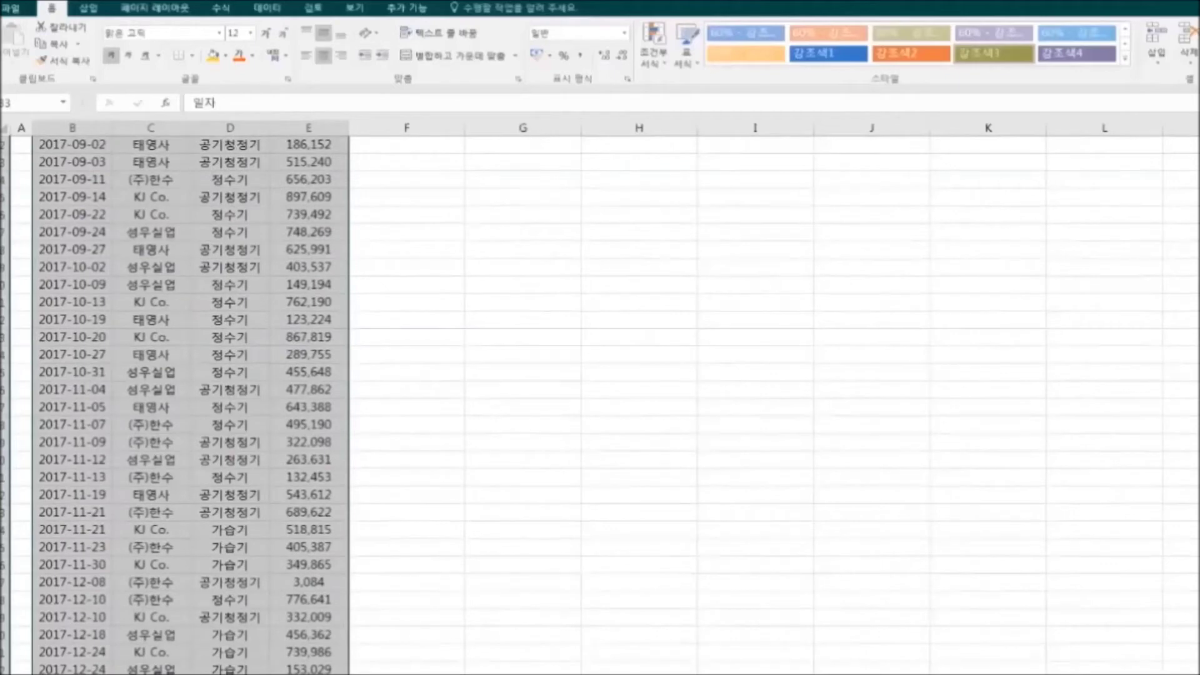
pyautogui.scroll(2, 600, 405)
pyautogui.scroll(-2, 600, 405)
pyautogui.scroll(-4, 479, 289)
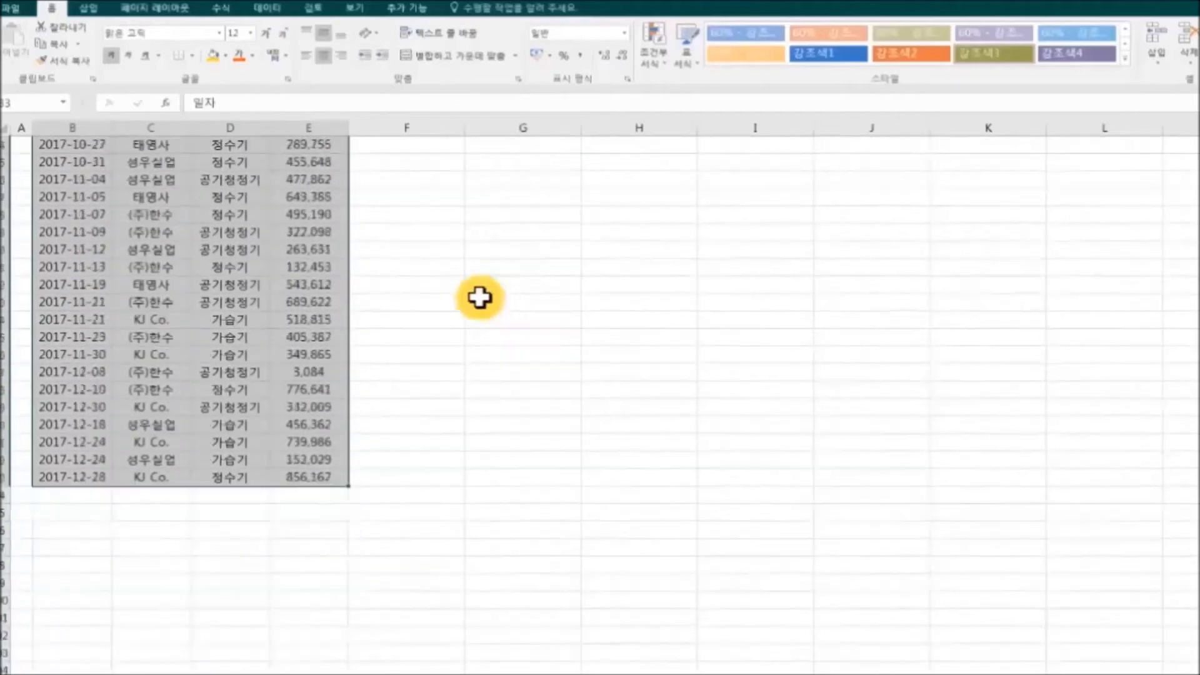
pyautogui.scroll(16, 479, 289)
pyautogui.scroll(8, 479, 289)
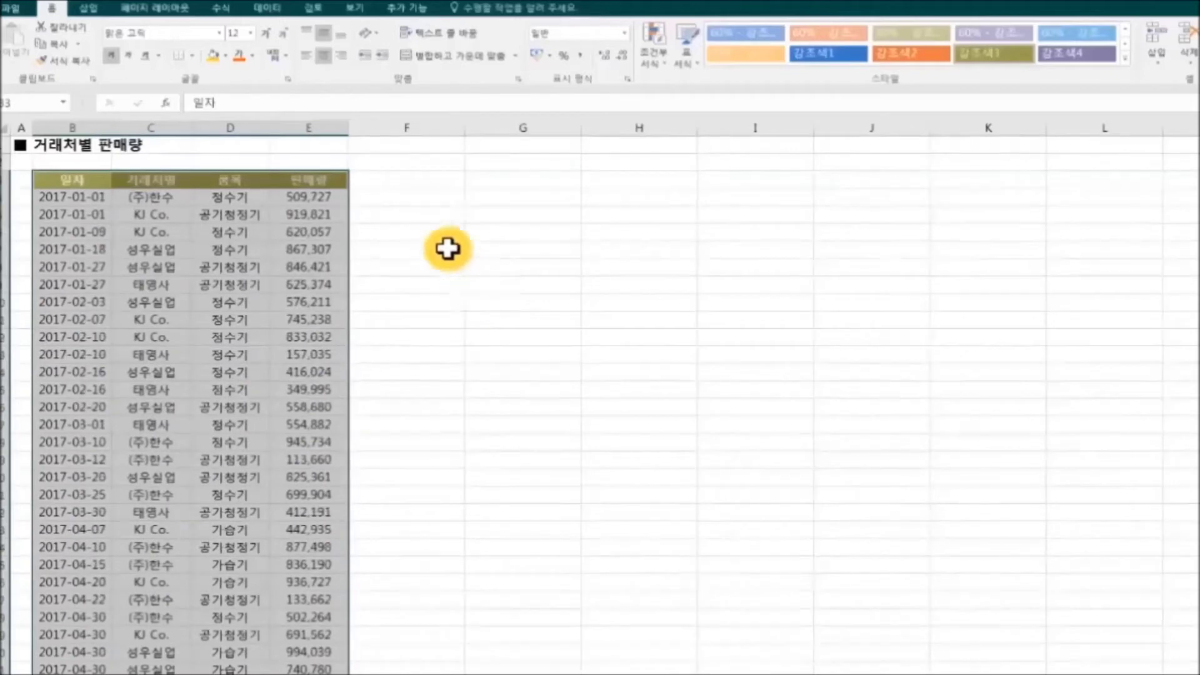
# Sort the selected table by the values of 거래처명 in ascending order (오름차순)
pyautogui.click(275, 8)
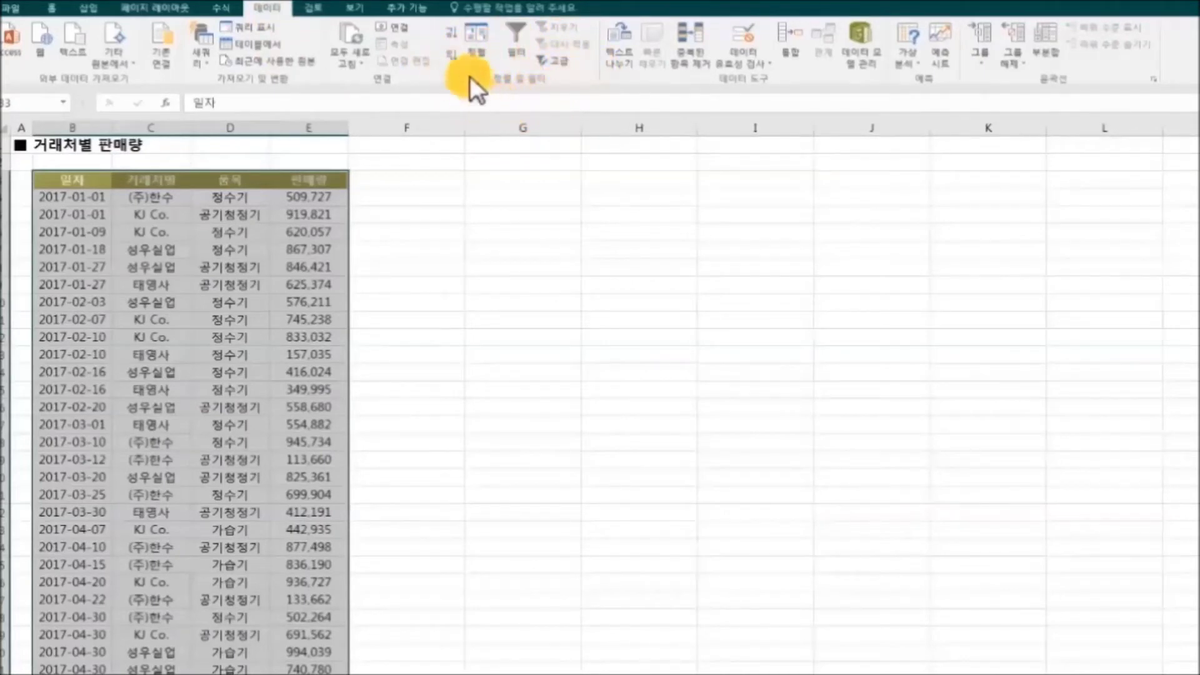
pyautogui.click(475, 51)
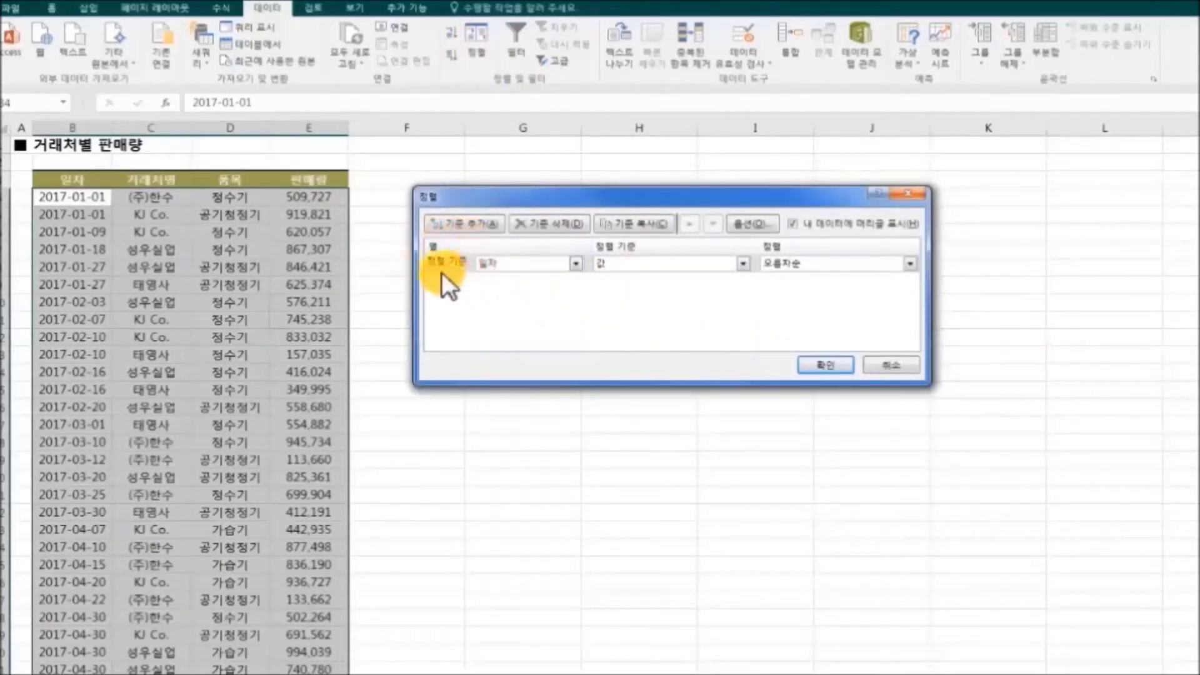
pyautogui.click(575, 264)
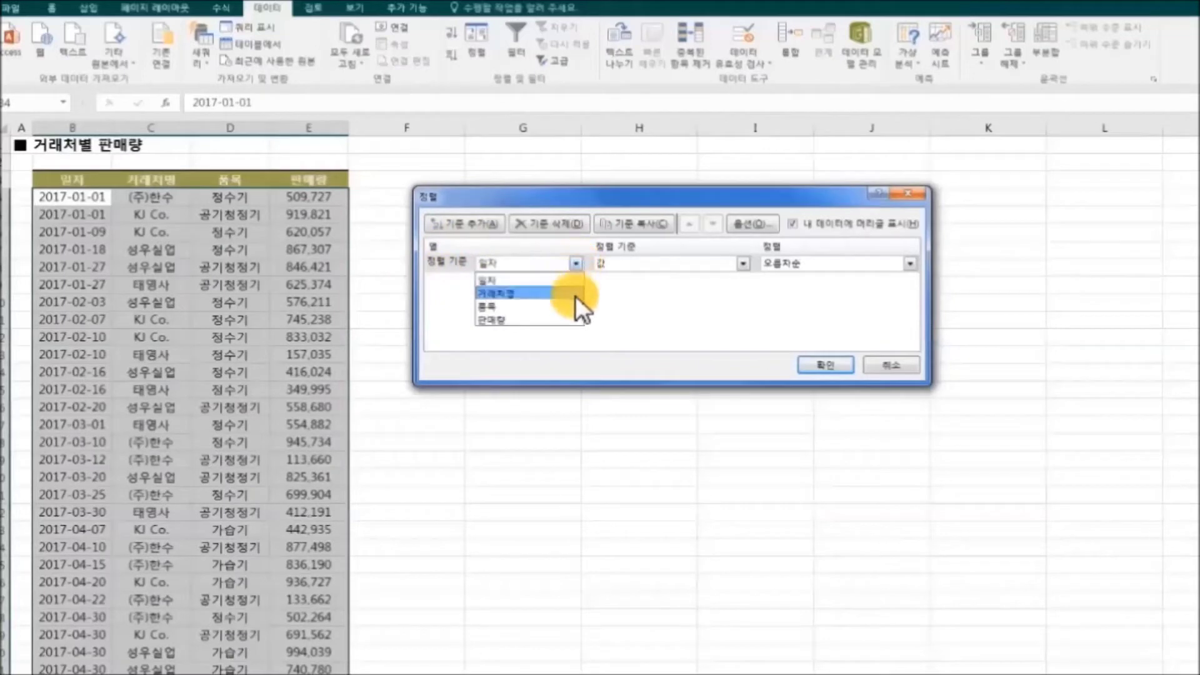
pyautogui.click(572, 295)
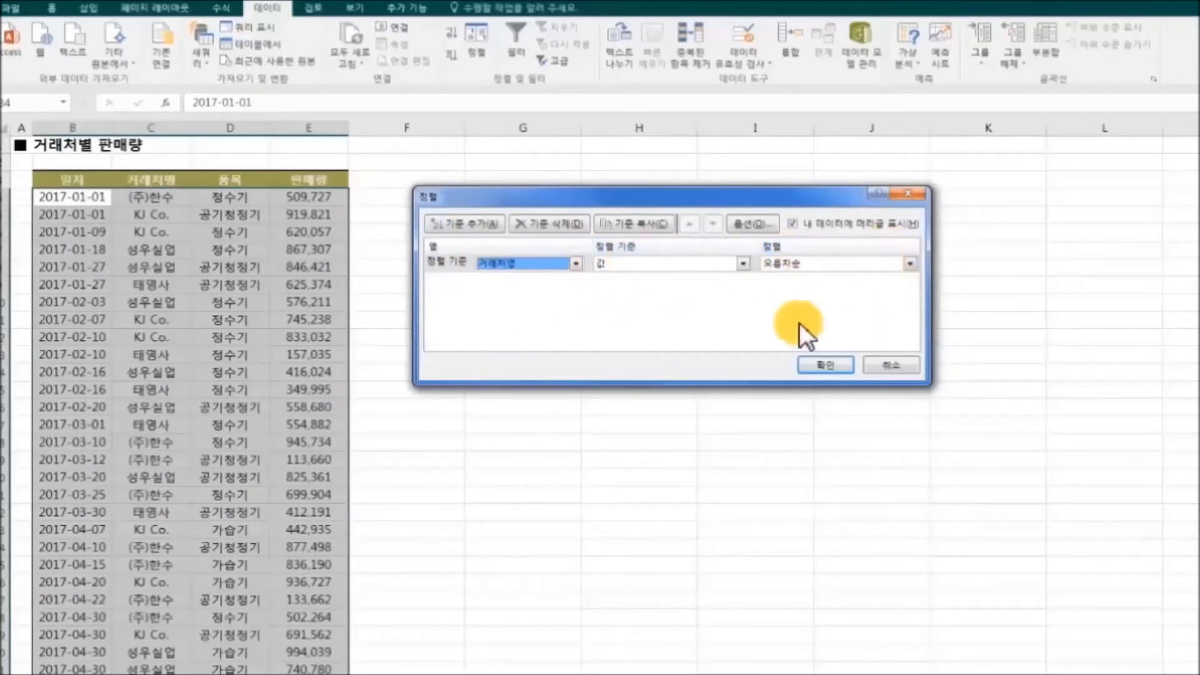
pyautogui.click(841, 366)
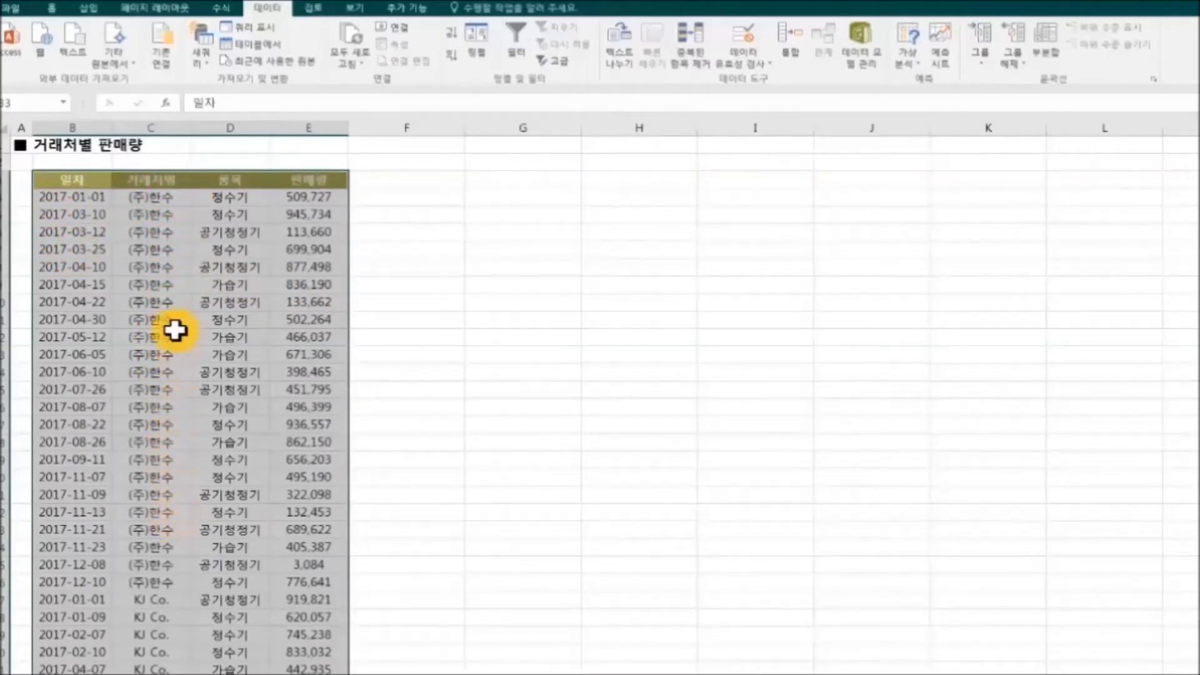
# Add subtotals (부분합) to the sorted table, grouped by 거래처명, using 합계 of 판매량 with summaries below the data
pyautogui.scroll(-8, 179, 494)
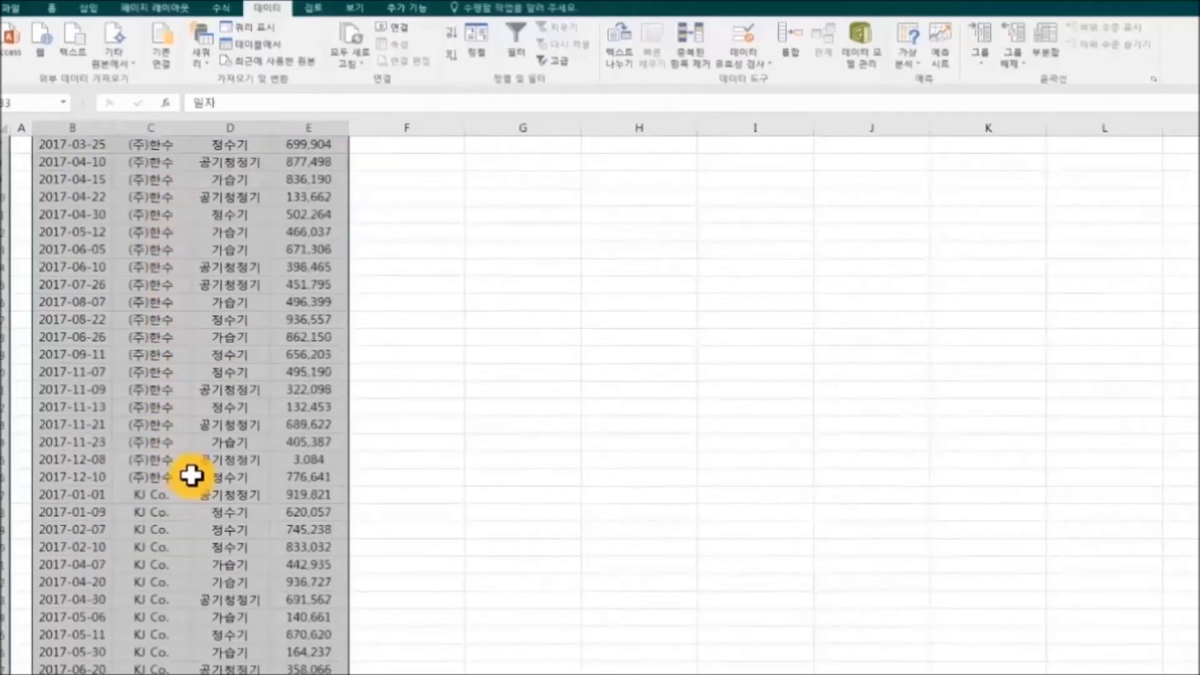
pyautogui.scroll(-2, 192, 475)
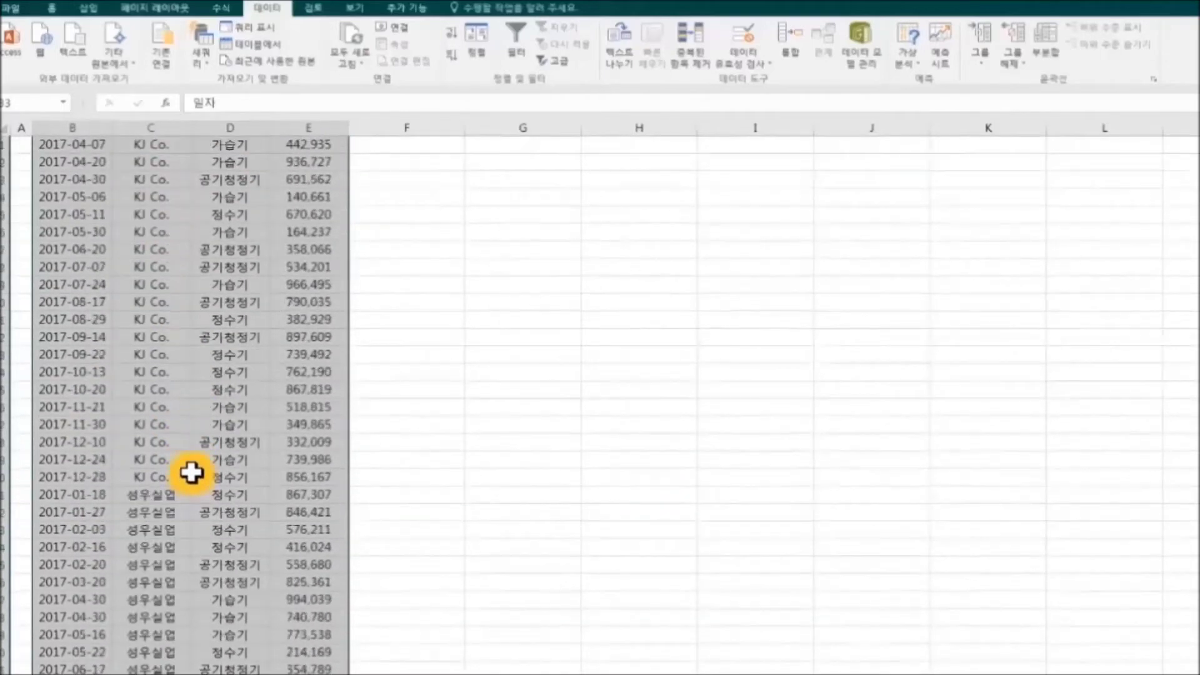
pyautogui.scroll(-3, 178, 500)
pyautogui.scroll(-8, 179, 520)
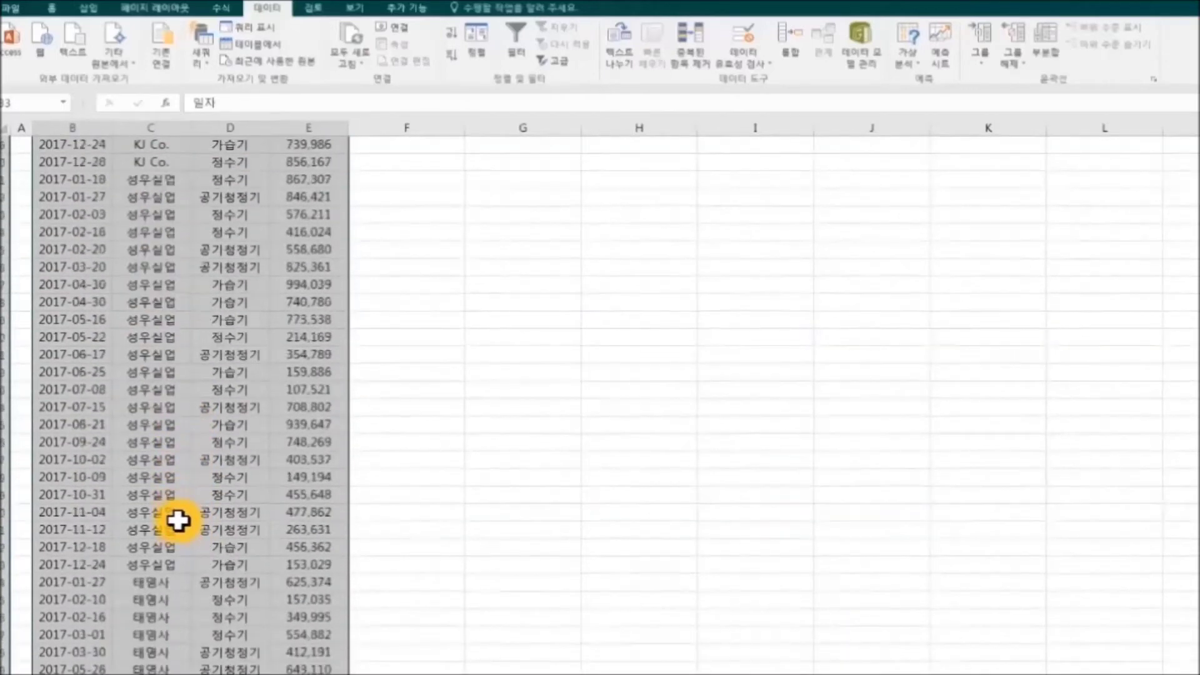
pyautogui.scroll(20, 177, 522)
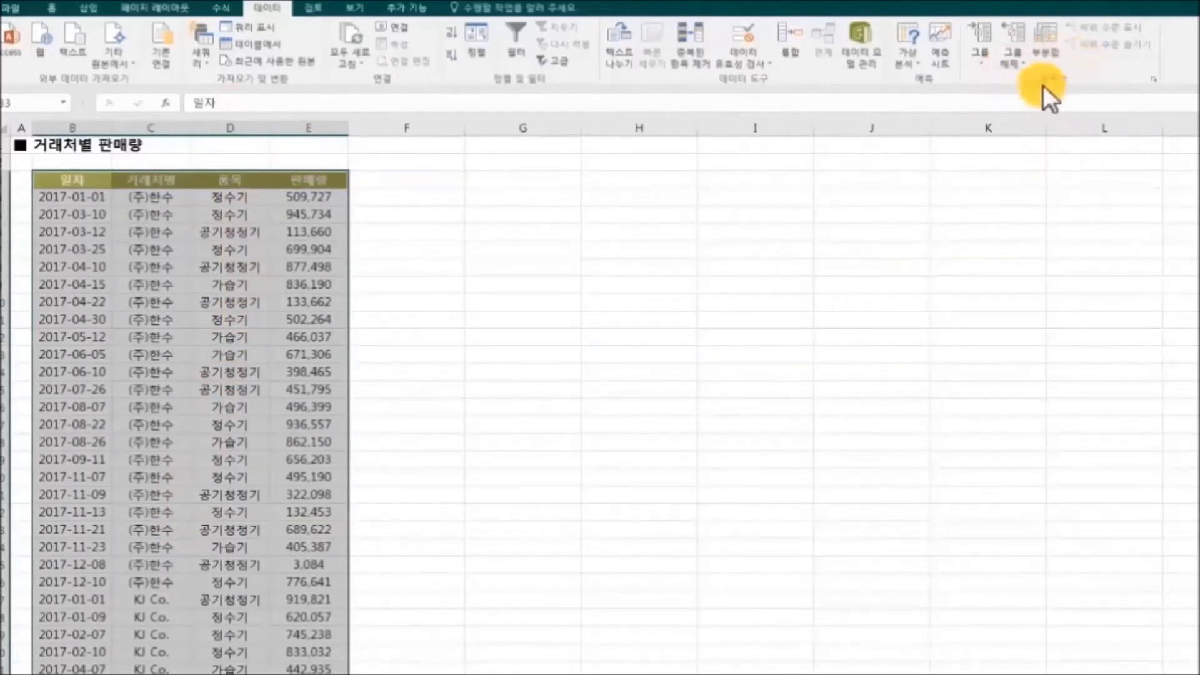
pyautogui.click(1052, 50)
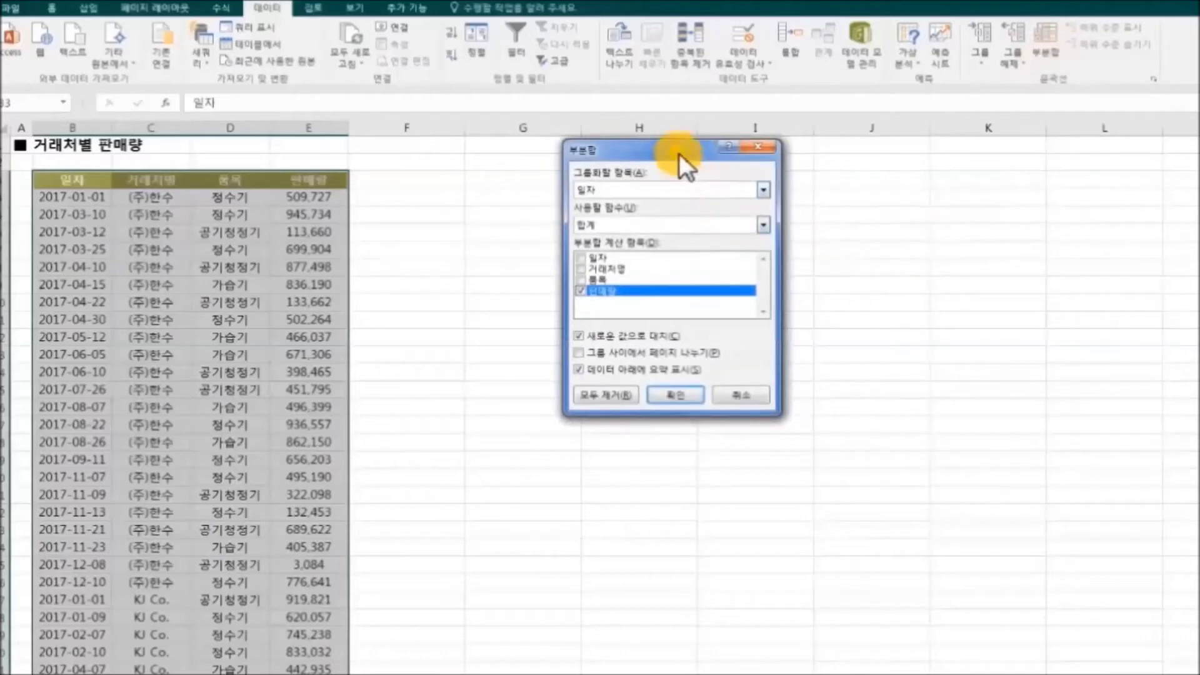
pyautogui.moveTo(679, 152); pyautogui.dragTo(560, 159)
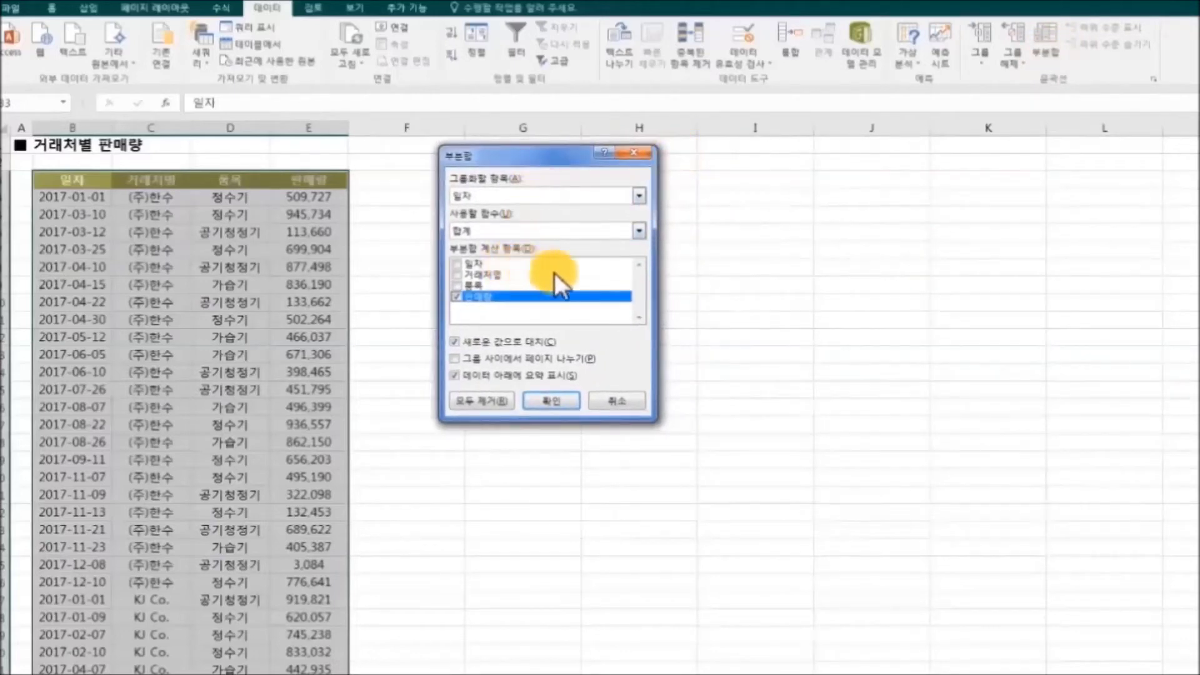
pyautogui.click(643, 197)
pyautogui.click(592, 217)
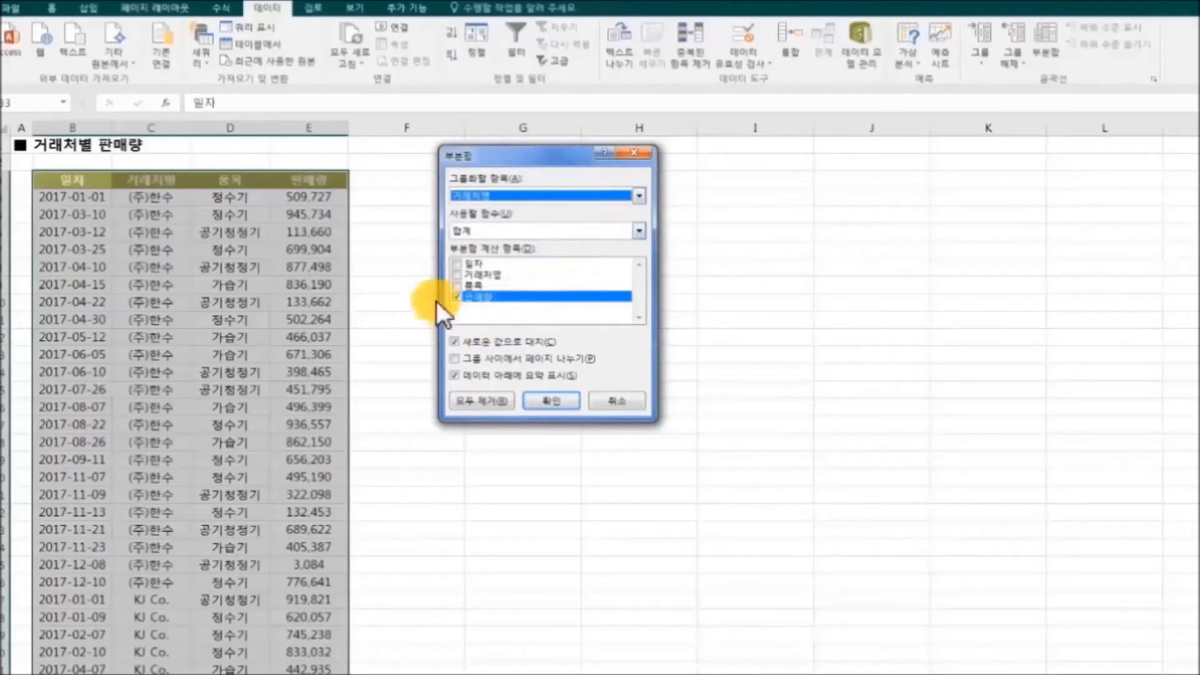
pyautogui.click(554, 403)
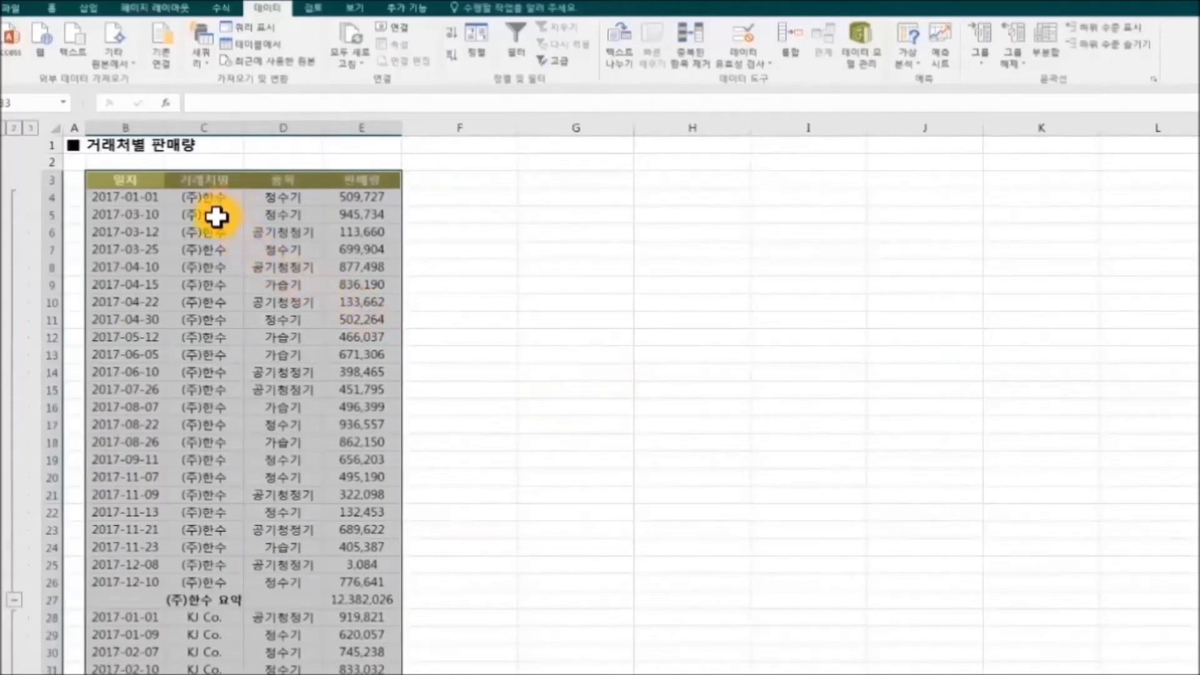
# Examine the summary row of each 거래처명 group down to the grand total row 총합계
pyautogui.scroll(-1, 214, 491)
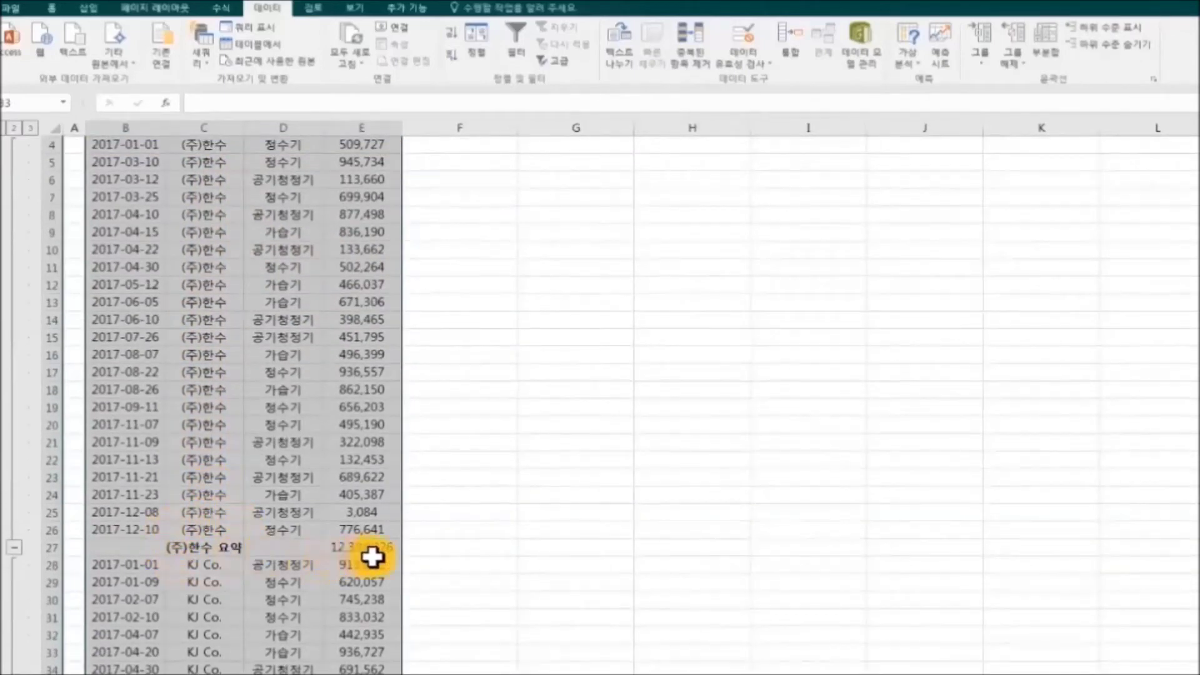
pyautogui.scroll(-4, 550, 506)
pyautogui.scroll(-6, 570, 496)
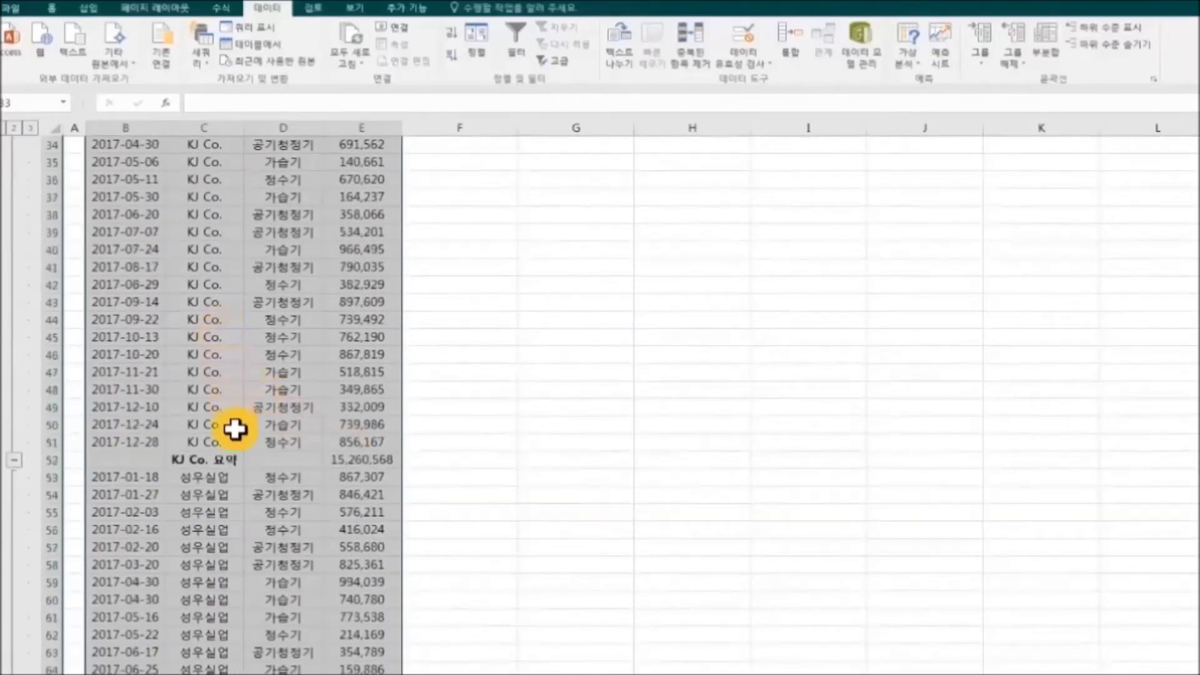
pyautogui.scroll(-4, 576, 461)
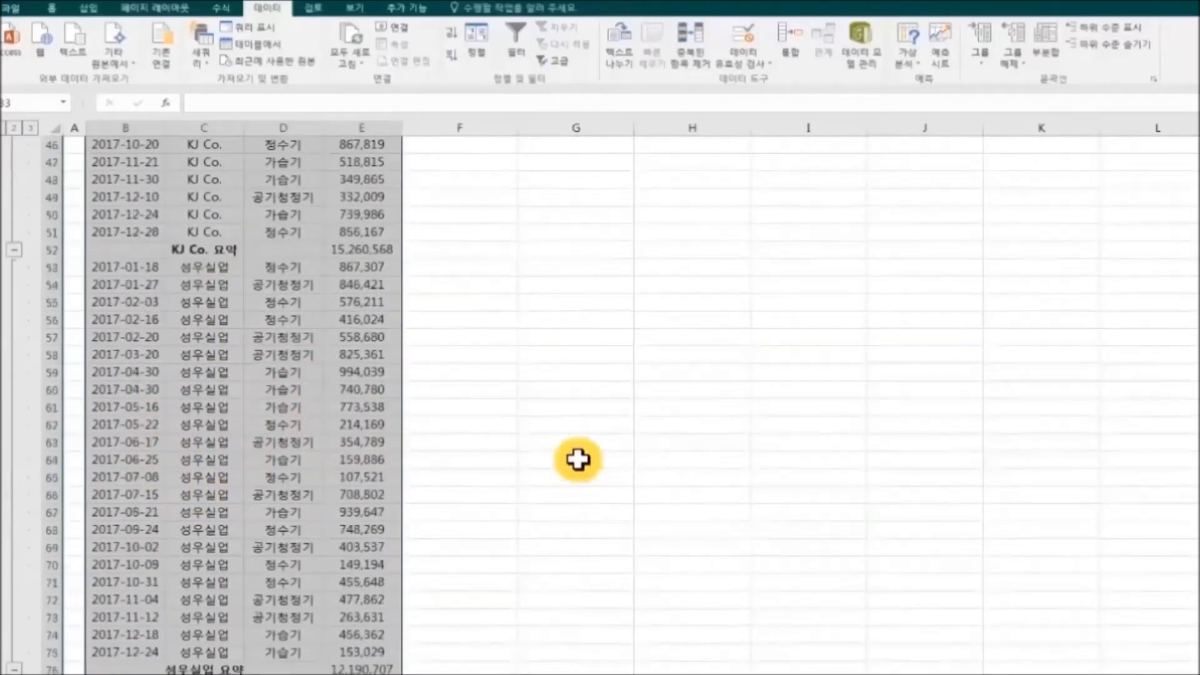
pyautogui.scroll(-4, 578, 459)
pyautogui.scroll(-5, 577, 459)
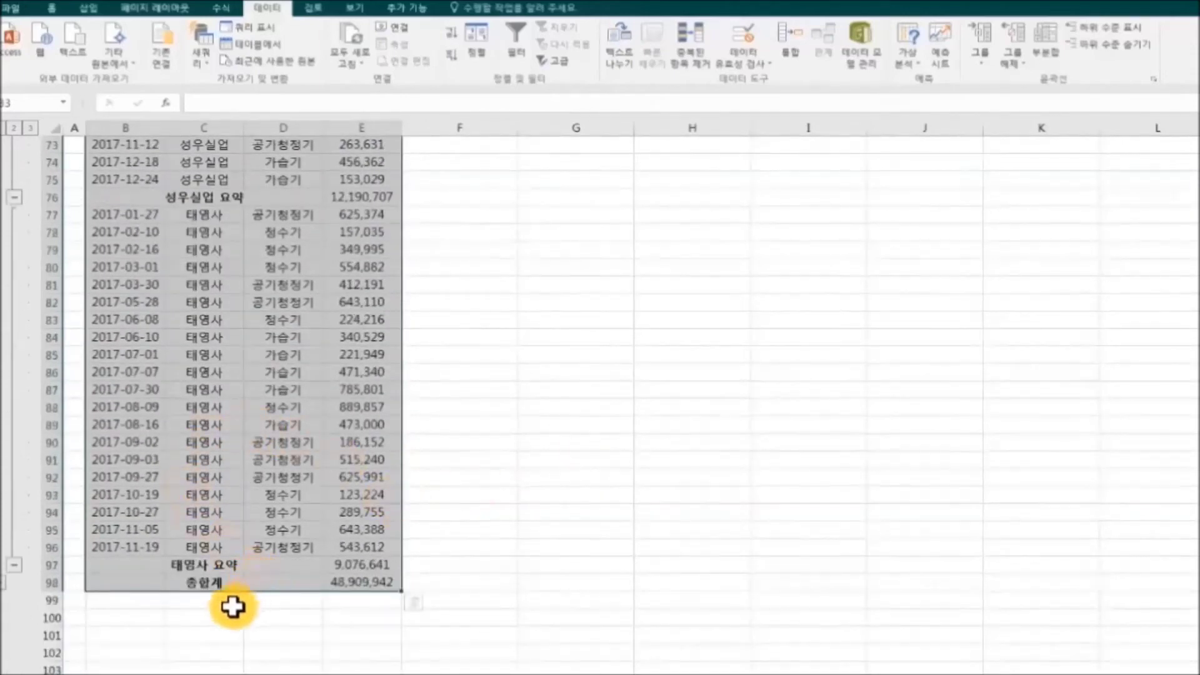
pyautogui.click(607, 584)
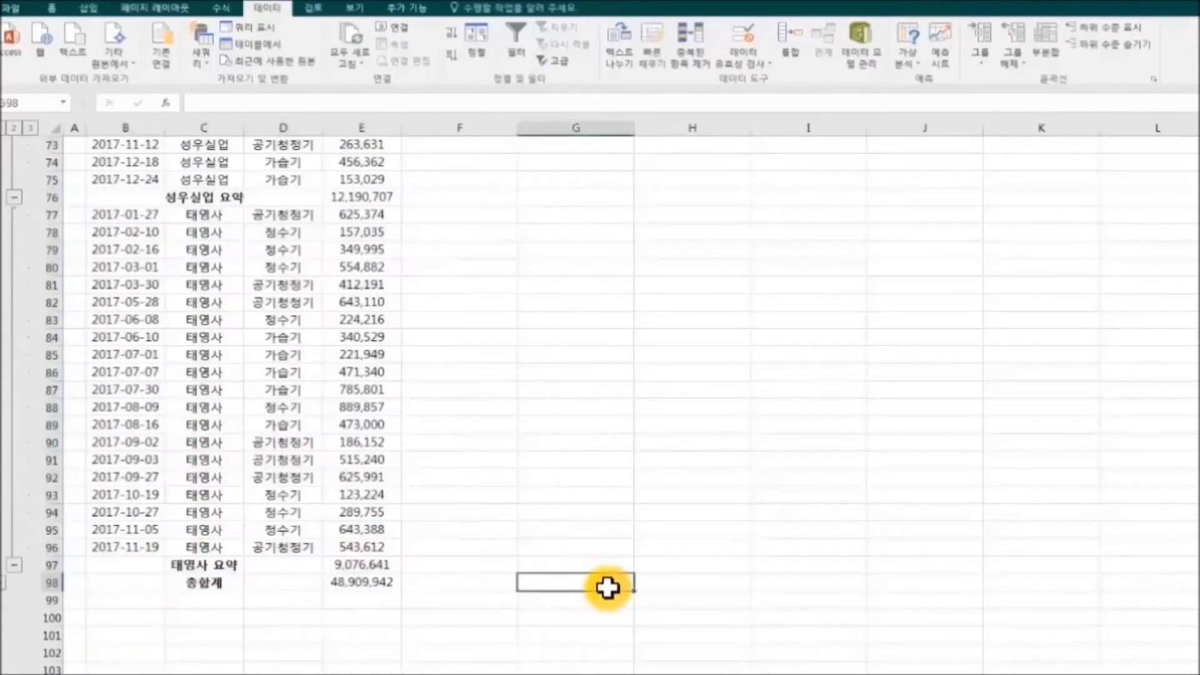
pyautogui.scroll(-1, 557, 598)
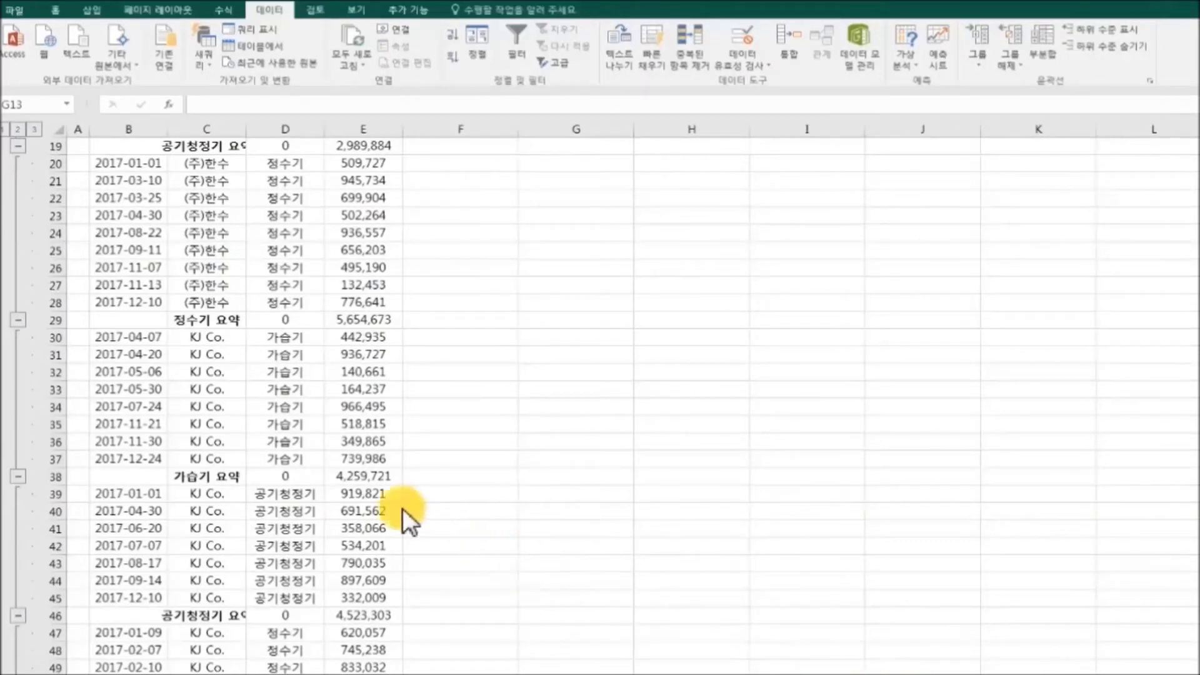
# Review the table subtotaled by 품목 and clear its outline grouping (윤곽 지우기)
pyautogui.click(617, 429)
pyautogui.click(522, 406)
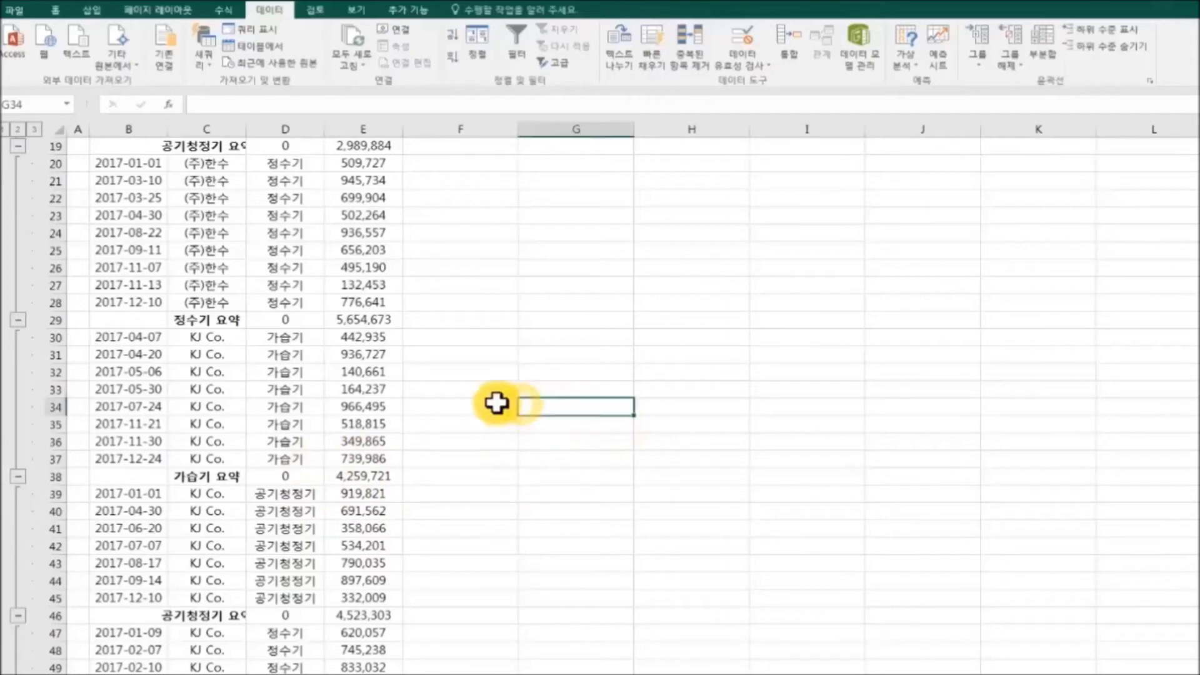
pyautogui.scroll(-6, 438, 394)
pyautogui.scroll(5, 450, 394)
pyautogui.scroll(5, 325, 385)
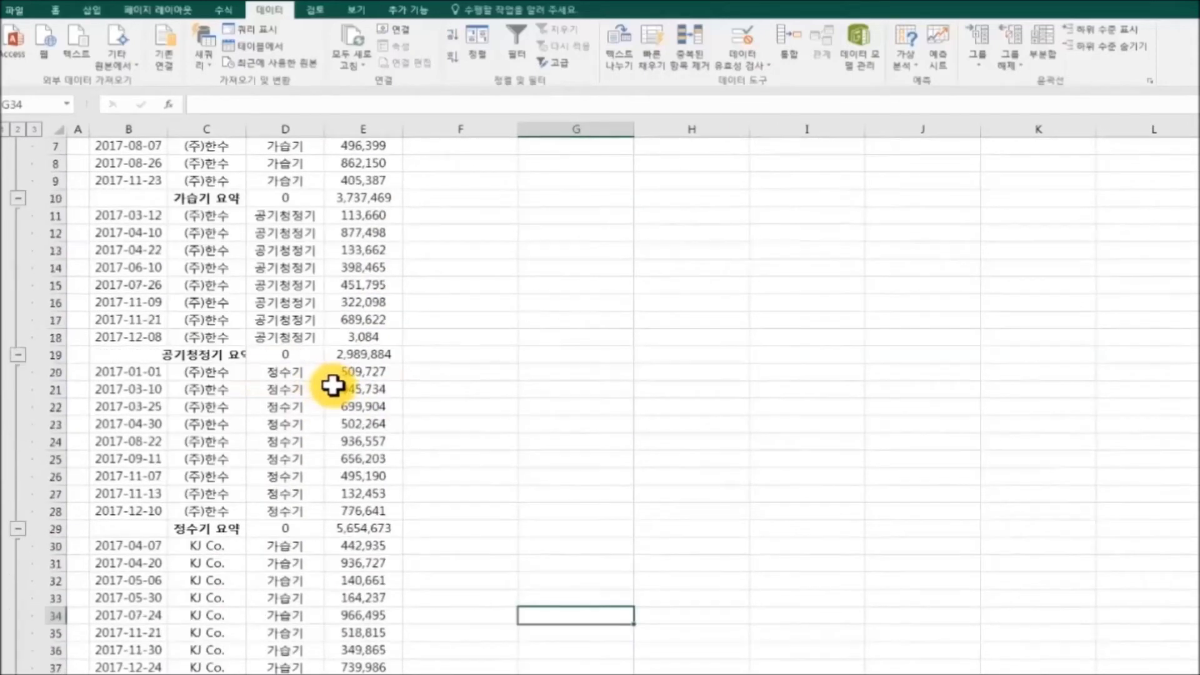
pyautogui.scroll(2, 332, 386)
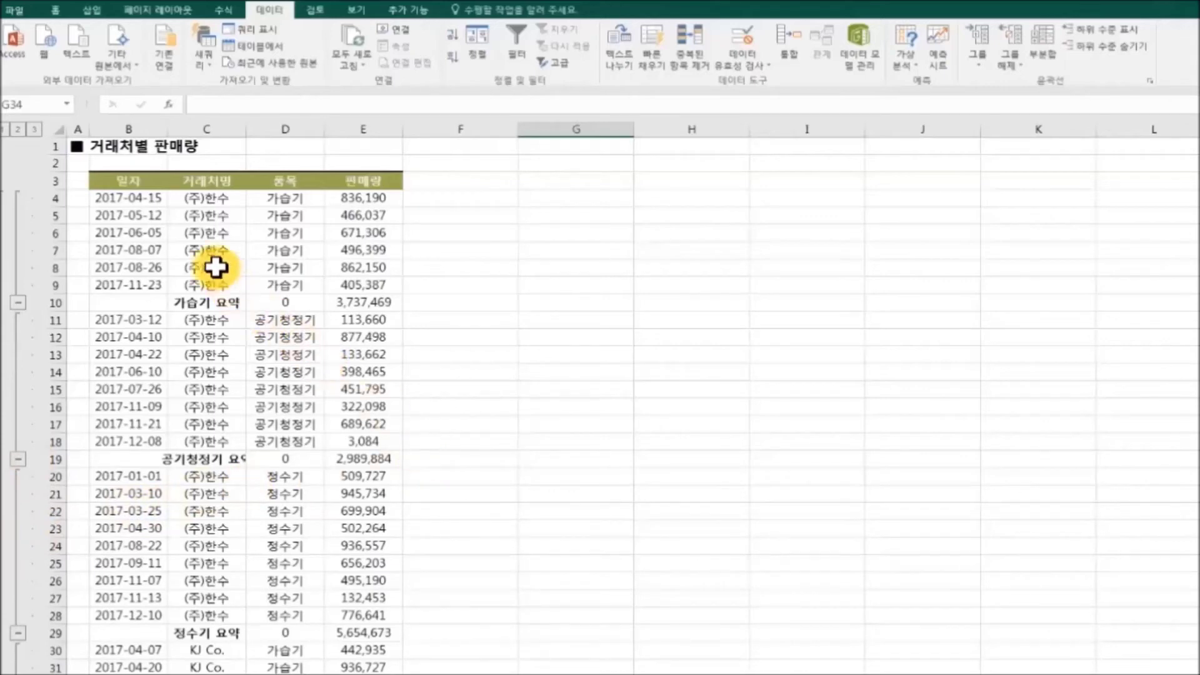
pyautogui.click(138, 198)
pyautogui.click(146, 183)
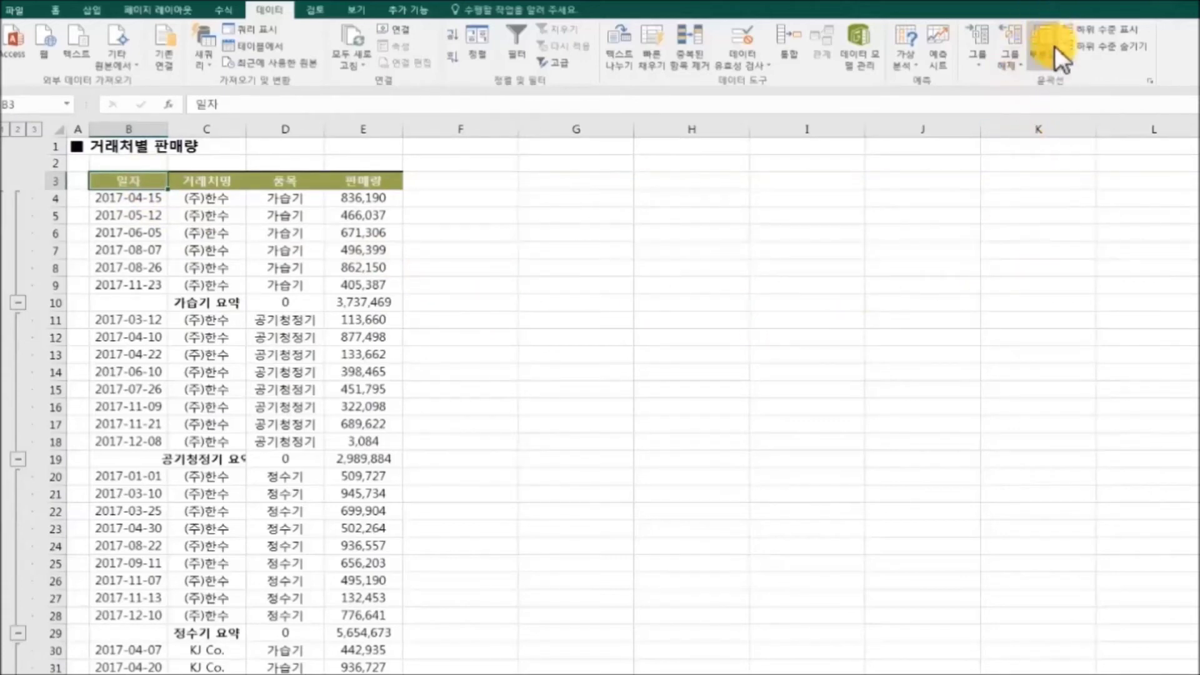
pyautogui.click(1013, 58)
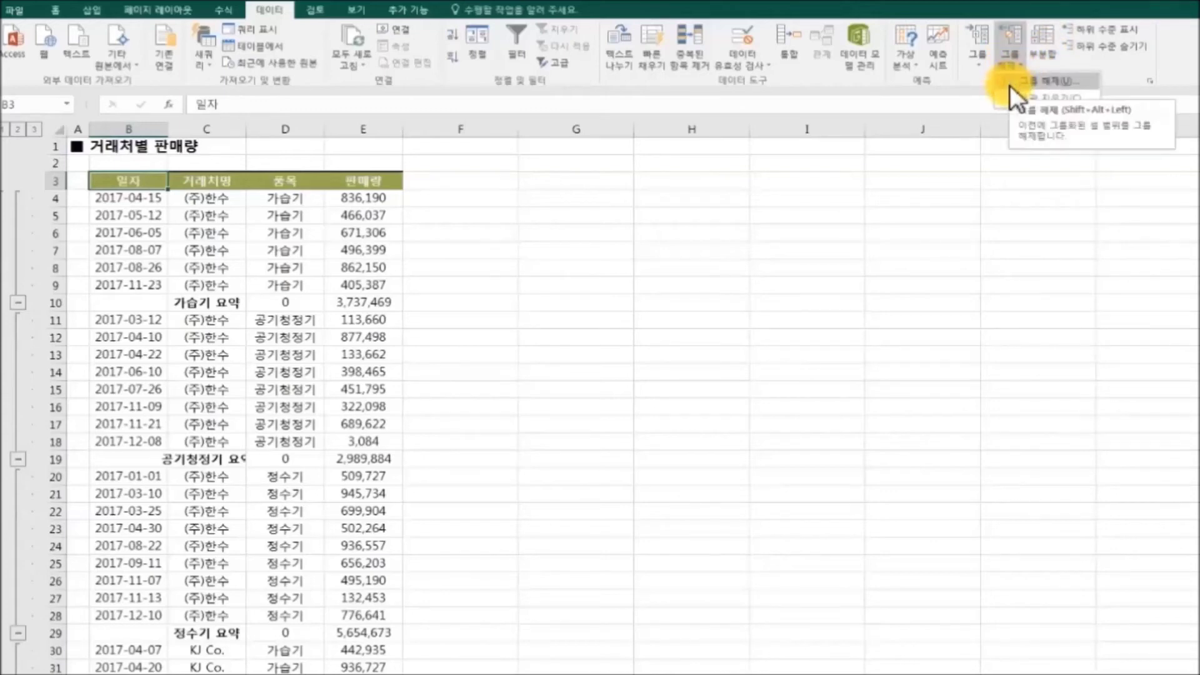
pyautogui.click(1018, 99)
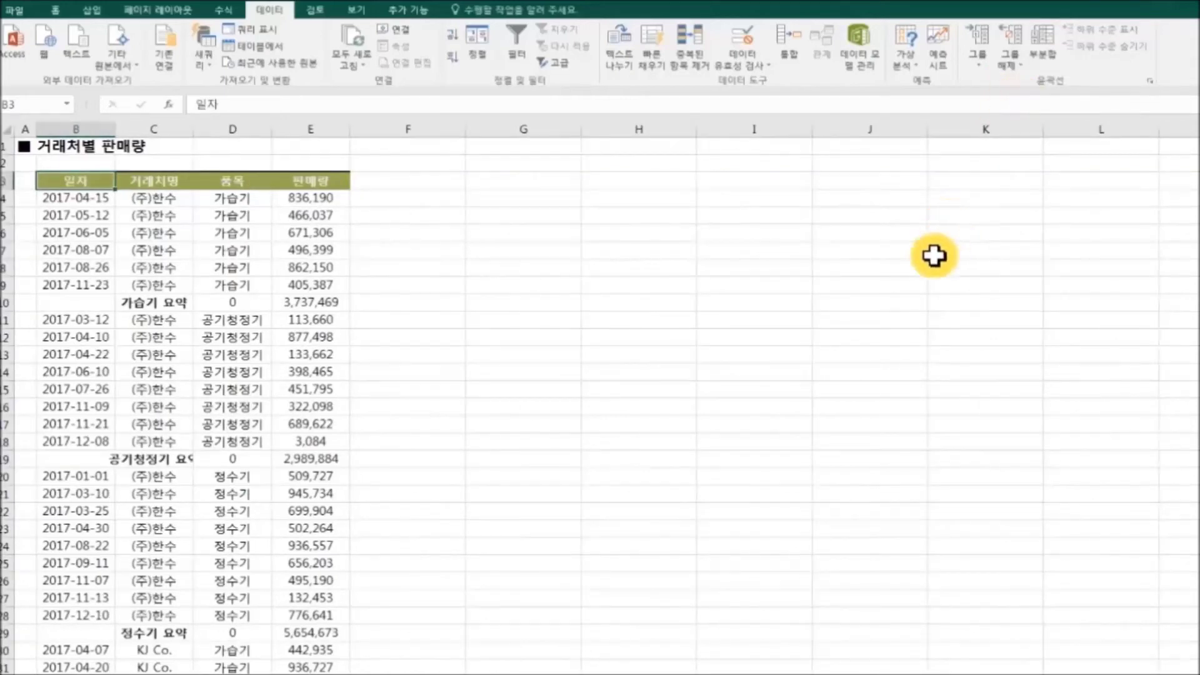
# Check the rows of the ungrouped table and apply an automatic outline (자동 윤곽) to its subtotal groups
pyautogui.click(477, 372)
pyautogui.scroll(-5, 370, 377)
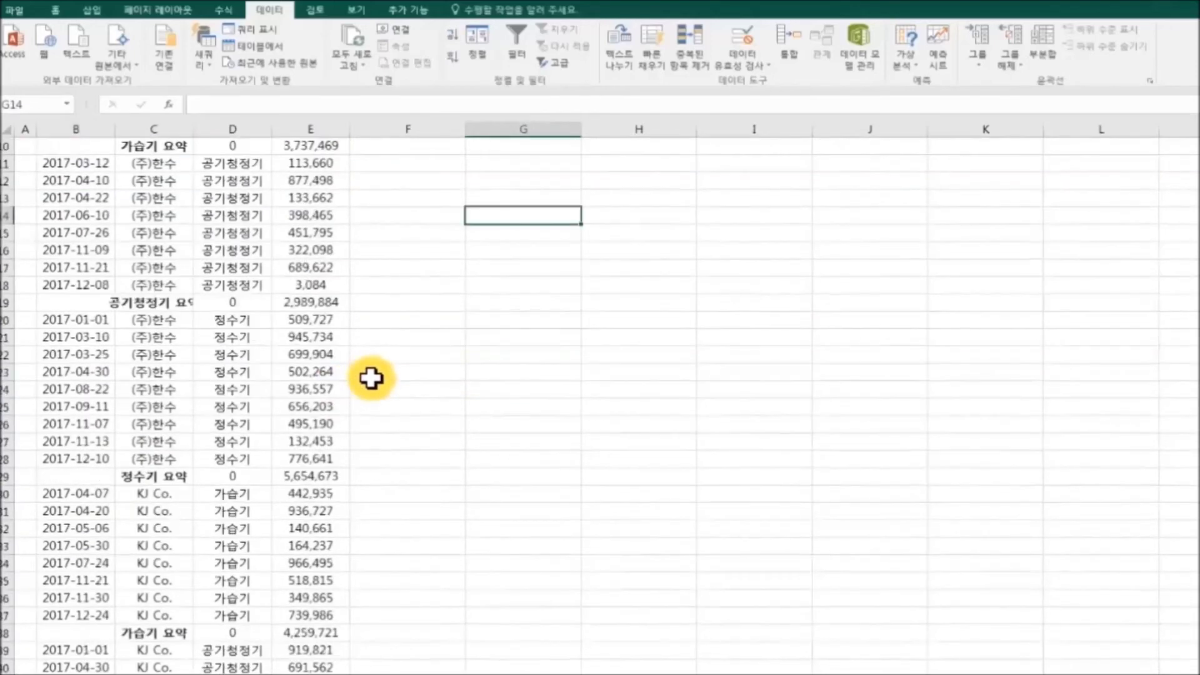
pyautogui.scroll(-2, 371, 378)
pyautogui.scroll(7, 371, 377)
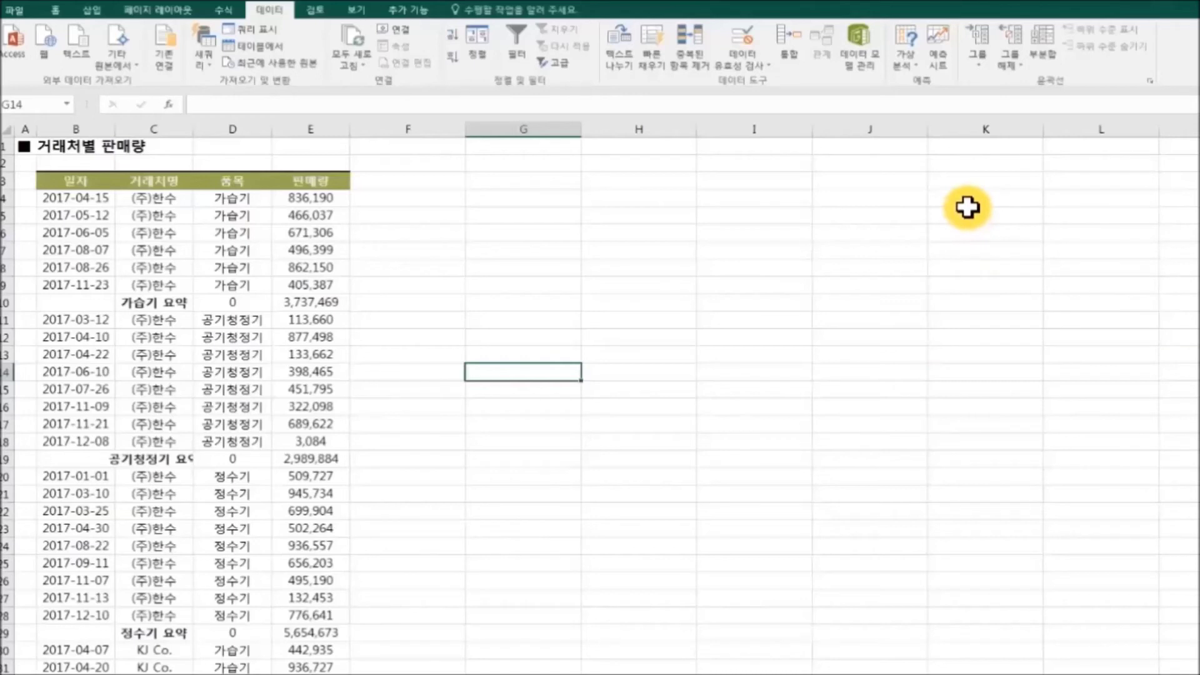
pyautogui.click(981, 66)
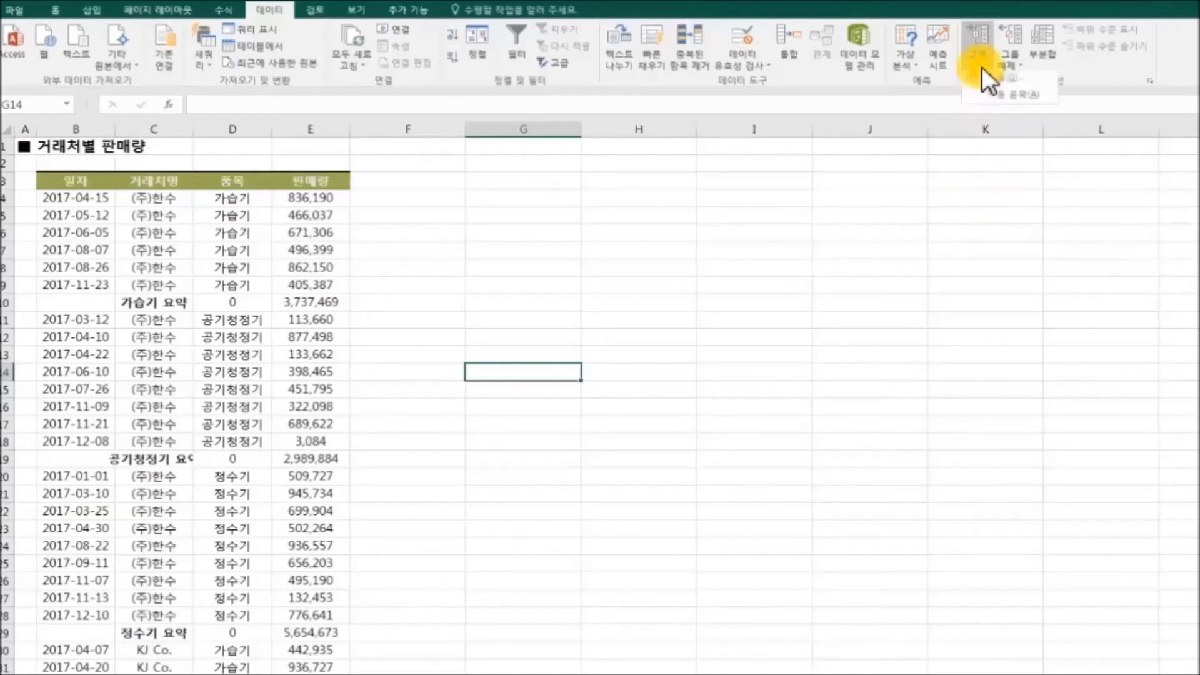
pyautogui.click(987, 99)
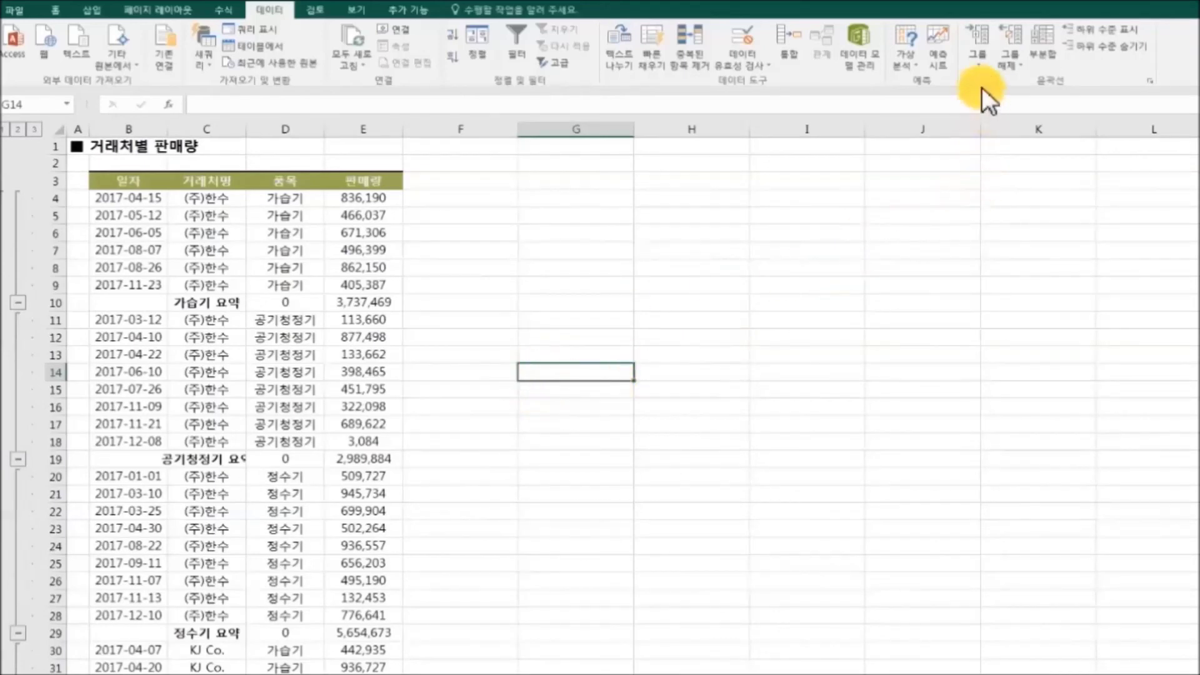
# Remove the automatic outline from the worksheet with 윤곽 지우기
pyautogui.click(979, 68)
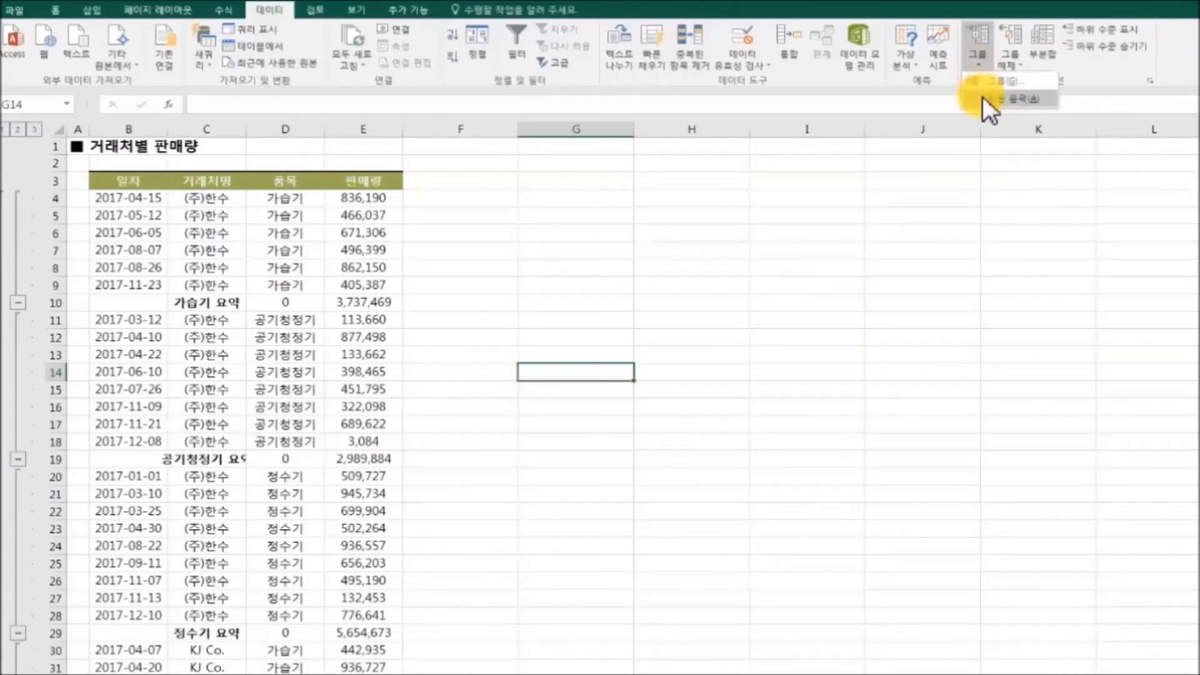
pyautogui.click(1008, 57)
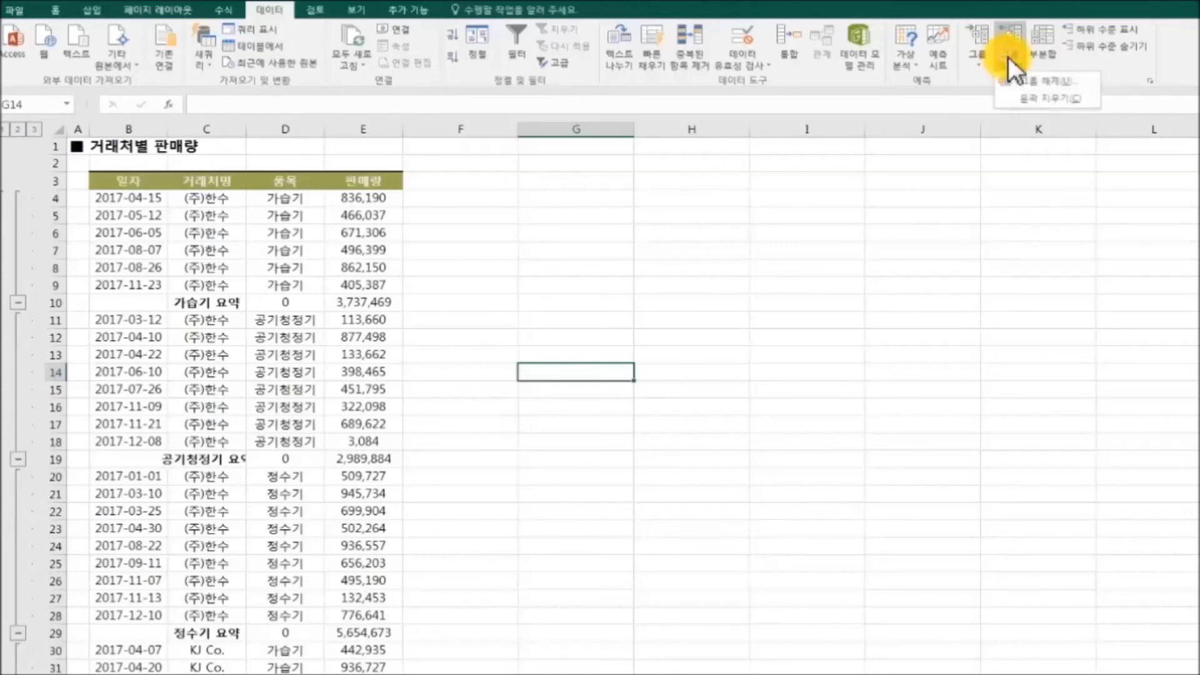
pyautogui.click(1022, 98)
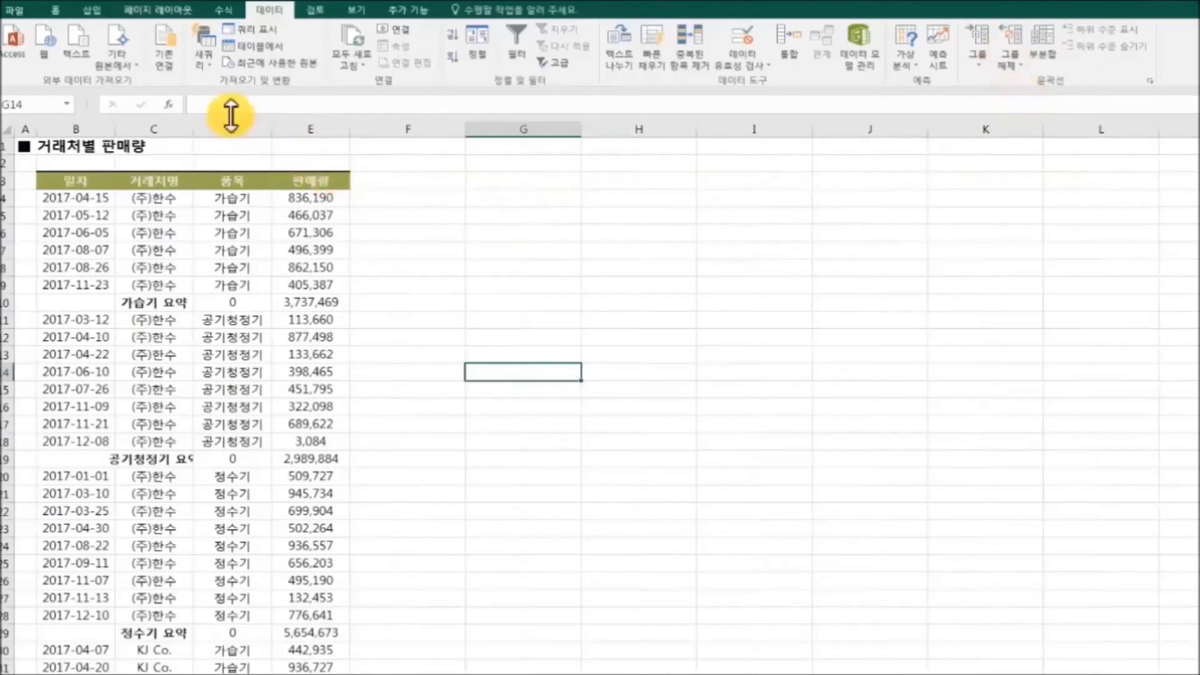